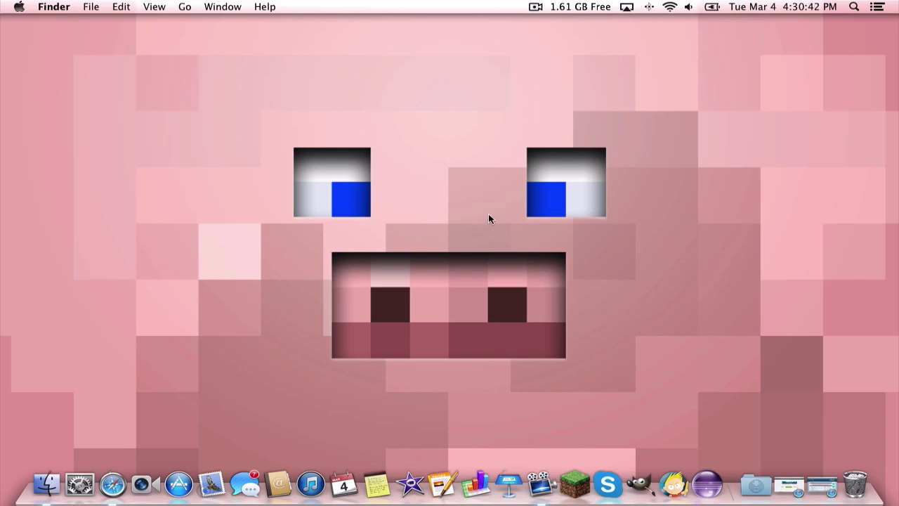
Open the SlimeVoid downloads page for Minecraft 1.6.4 in Safari
{"action": "left_click", "coordinate": [789, 484]}
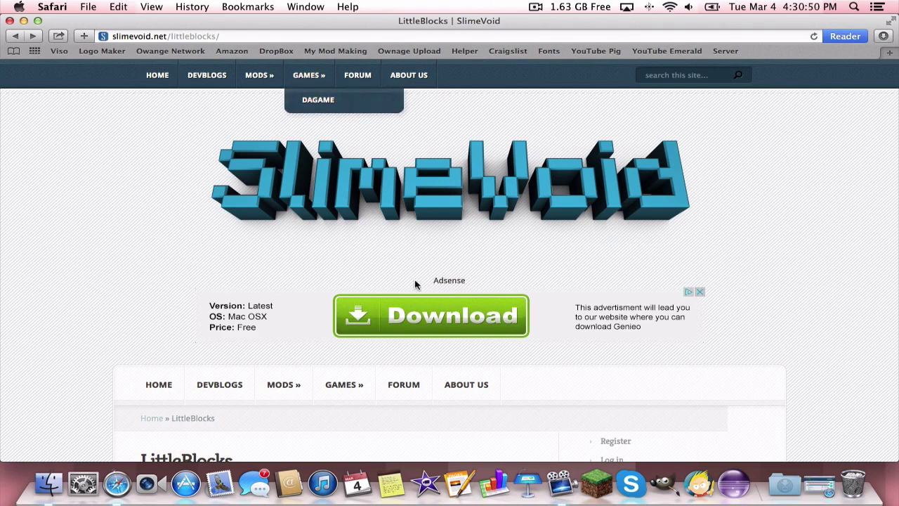
{"action": "scroll", "coordinate": [415, 280], "scroll_direction": "down", "scroll_amount": 10}
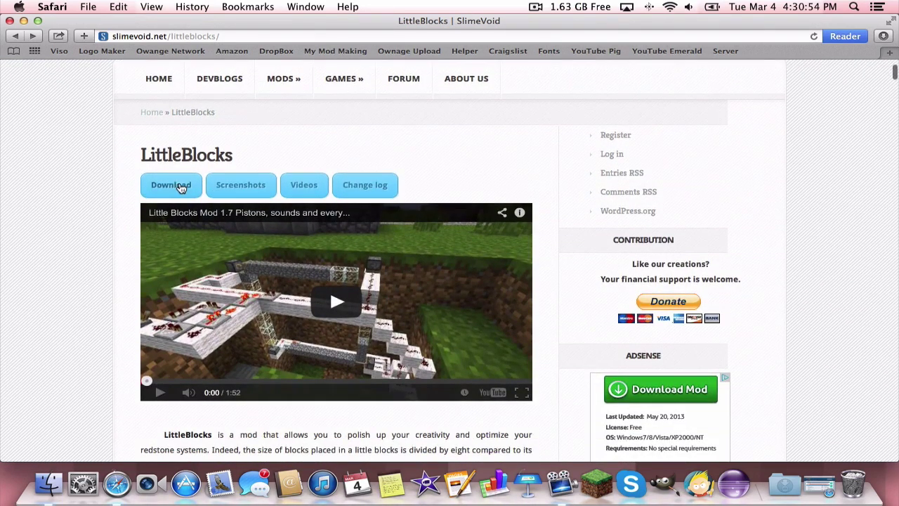
{"action": "left_click", "coordinate": [181, 186]}
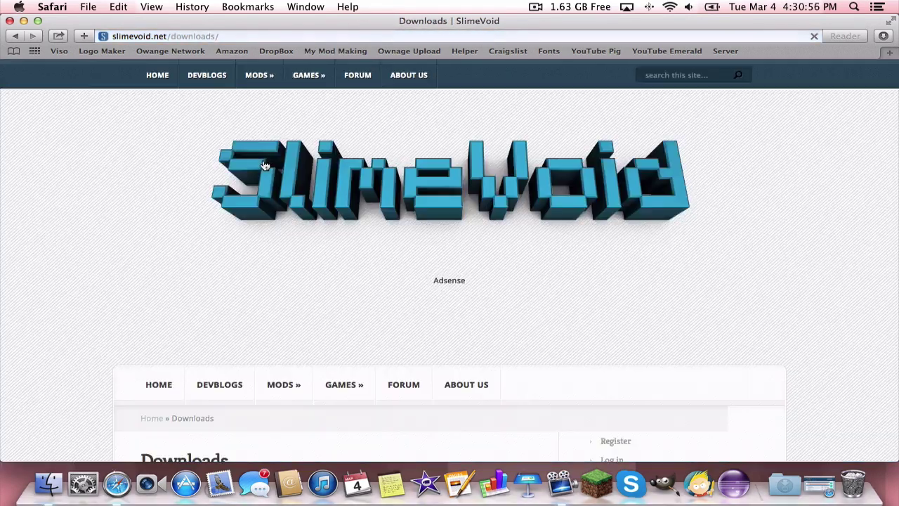
{"action": "scroll", "coordinate": [282, 184], "scroll_direction": "down", "scroll_amount": 8}
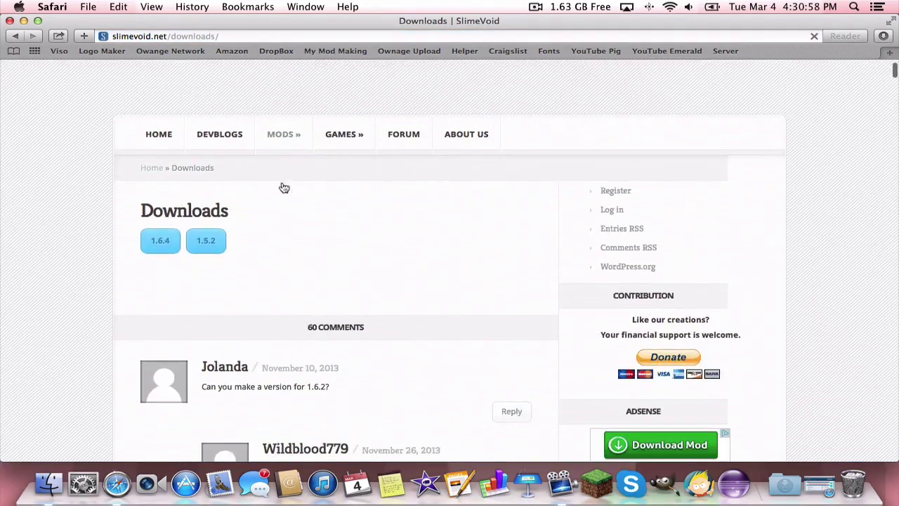
{"action": "left_click", "coordinate": [156, 243]}
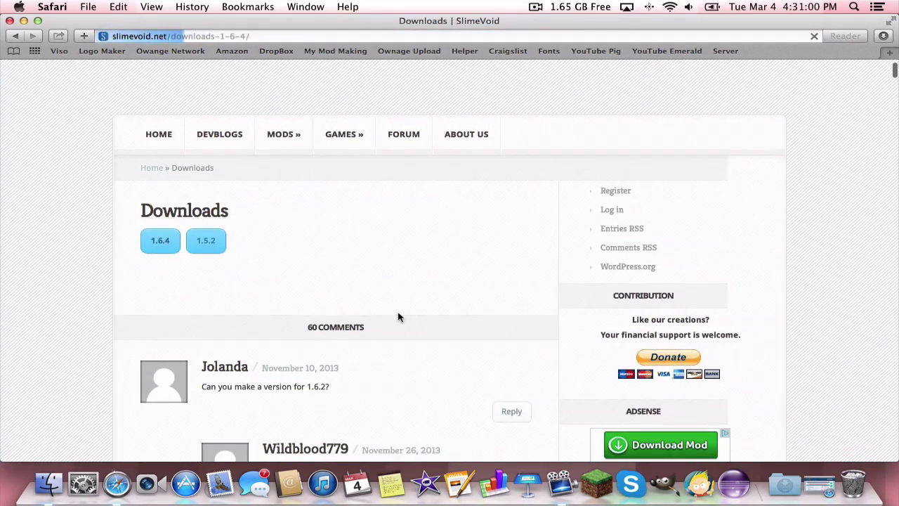
{"action": "scroll", "coordinate": [401, 316], "scroll_direction": "down", "scroll_amount": 8}
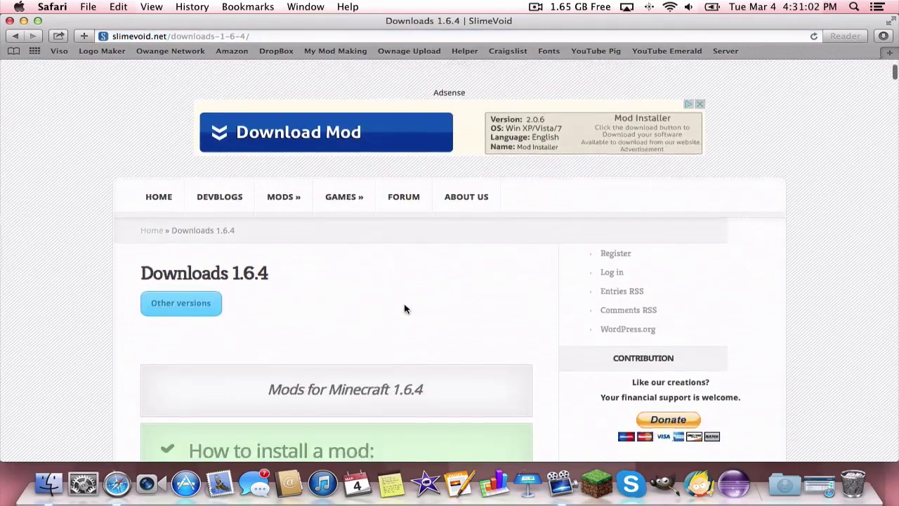
{"action": "scroll", "coordinate": [405, 309], "scroll_direction": "down", "scroll_amount": 10}
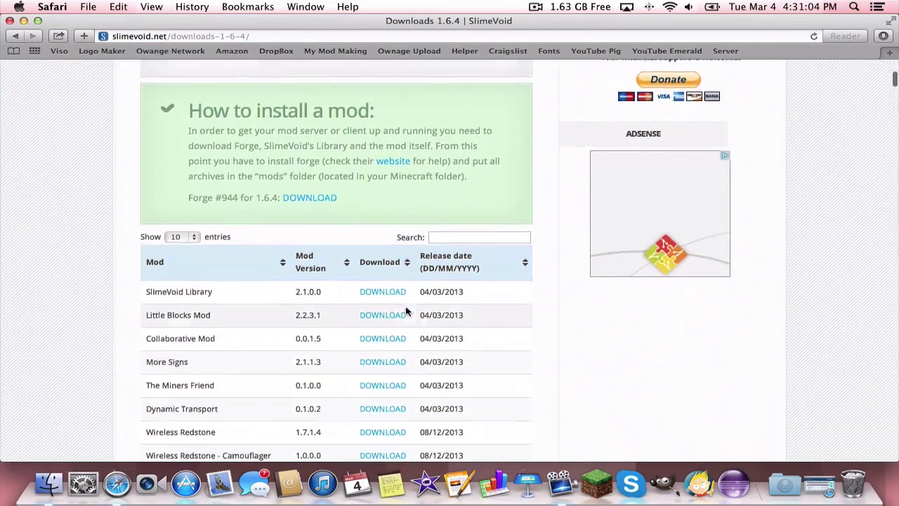
{"action": "scroll", "coordinate": [406, 311], "scroll_direction": "down", "scroll_amount": 1}
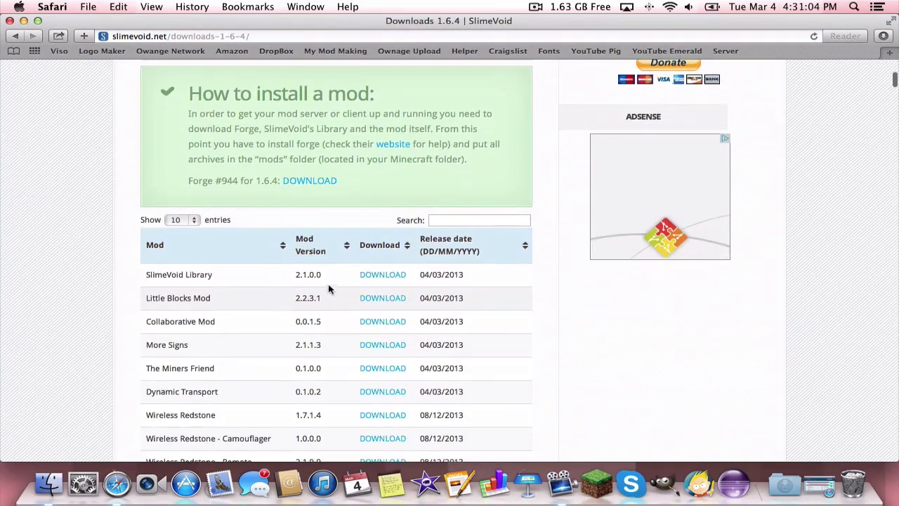
Download SlimeVoid Library and Little Blocks Mod for 1.6.4, skip the ad, and minimize Safari
{"action": "left_click", "coordinate": [370, 275]}
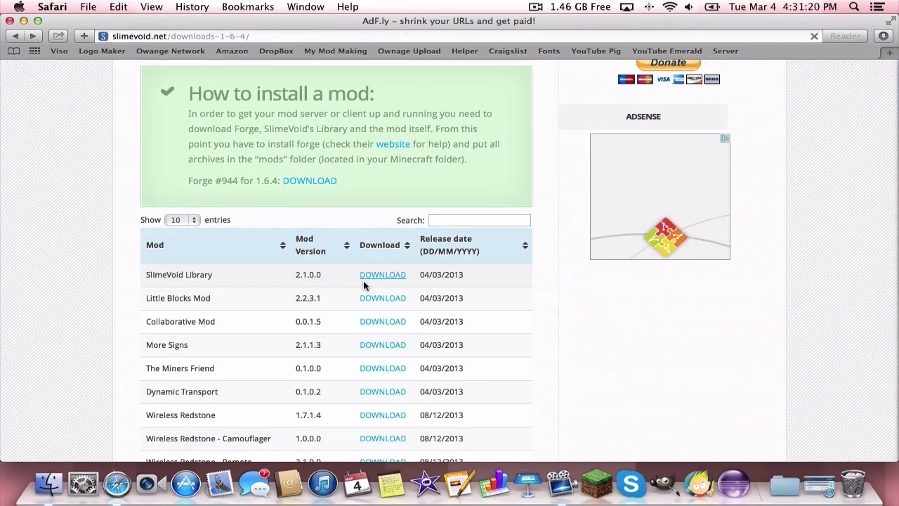
{"action": "left_click", "coordinate": [386, 299]}
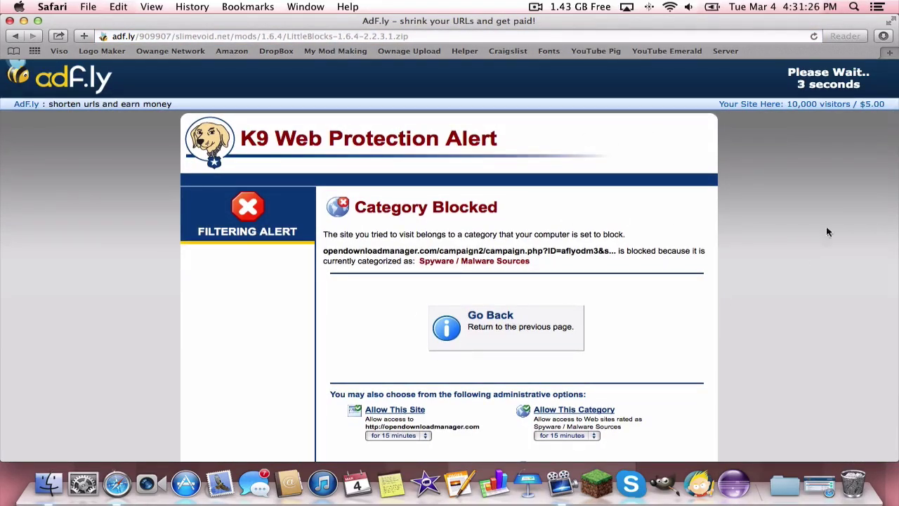
{"action": "scroll", "coordinate": [836, 118], "scroll_direction": "down", "scroll_amount": 1}
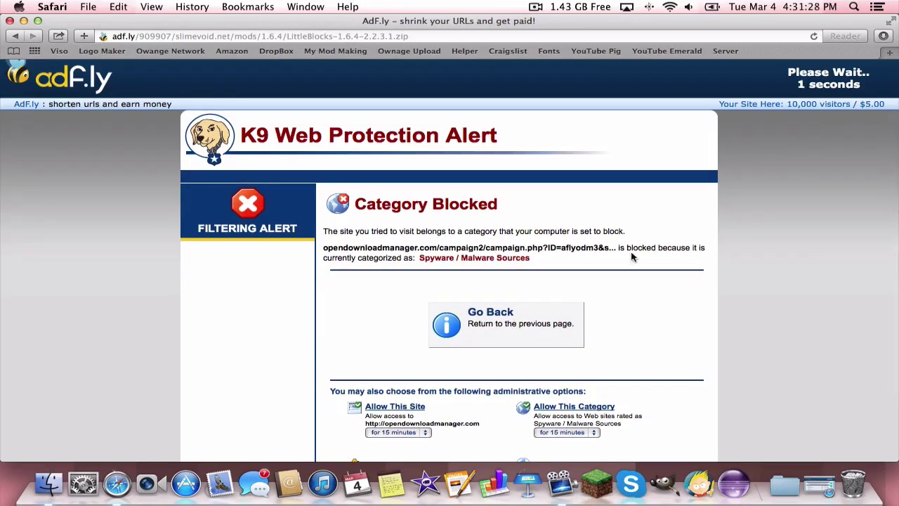
{"action": "scroll", "coordinate": [837, 114], "scroll_direction": "up", "scroll_amount": 1}
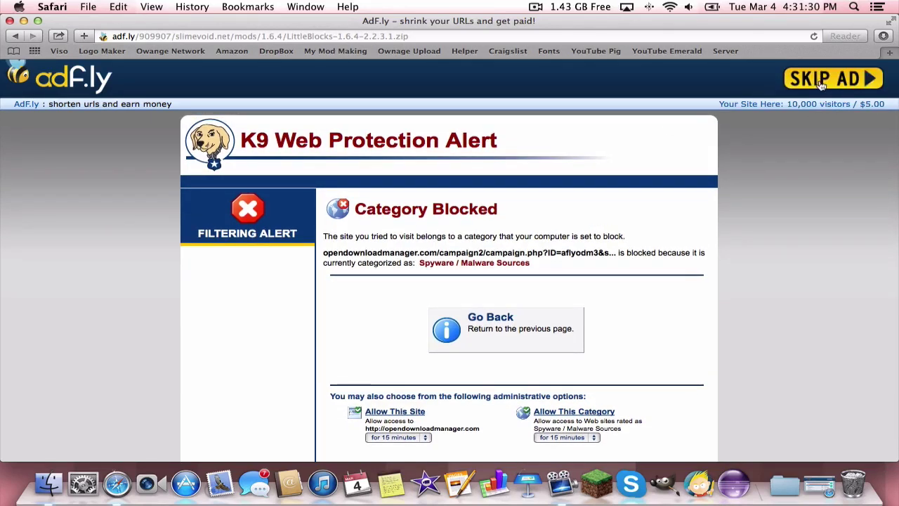
{"action": "left_click", "coordinate": [822, 84]}
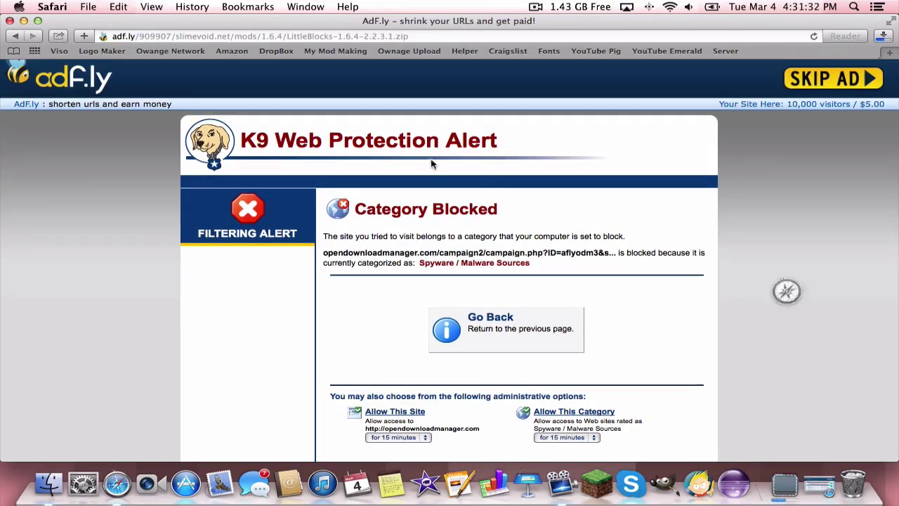
{"action": "left_click", "coordinate": [23, 20]}
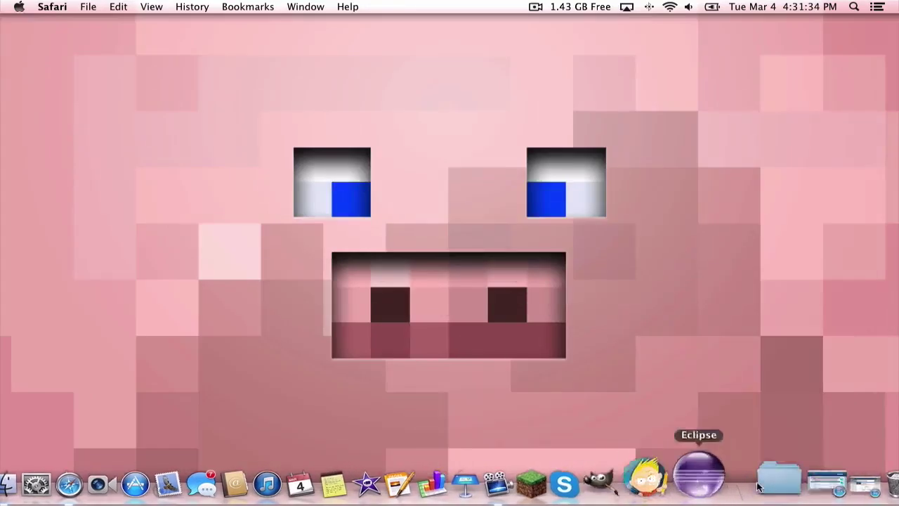
Get the Forge 1.6.4-Latest installer via adf.ly, skipping the ad, then minimize Safari
{"action": "left_click", "coordinate": [790, 485]}
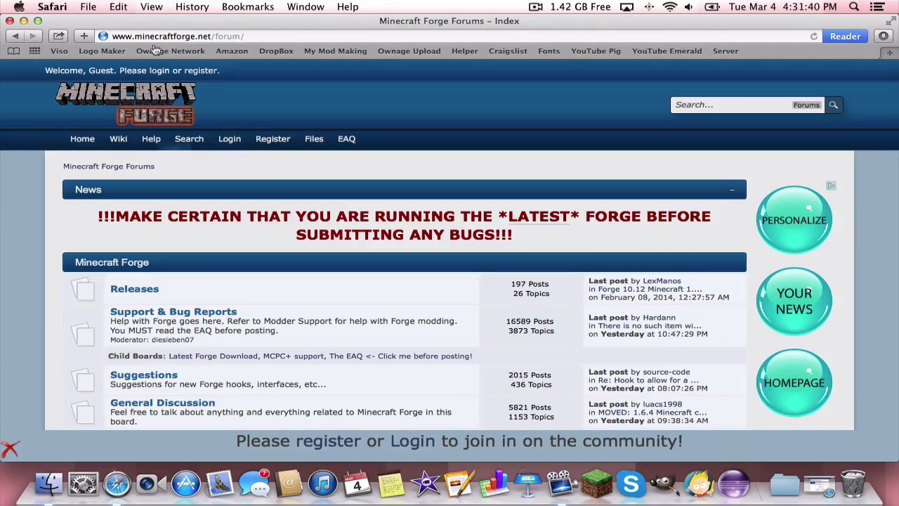
{"action": "left_click", "coordinate": [315, 139]}
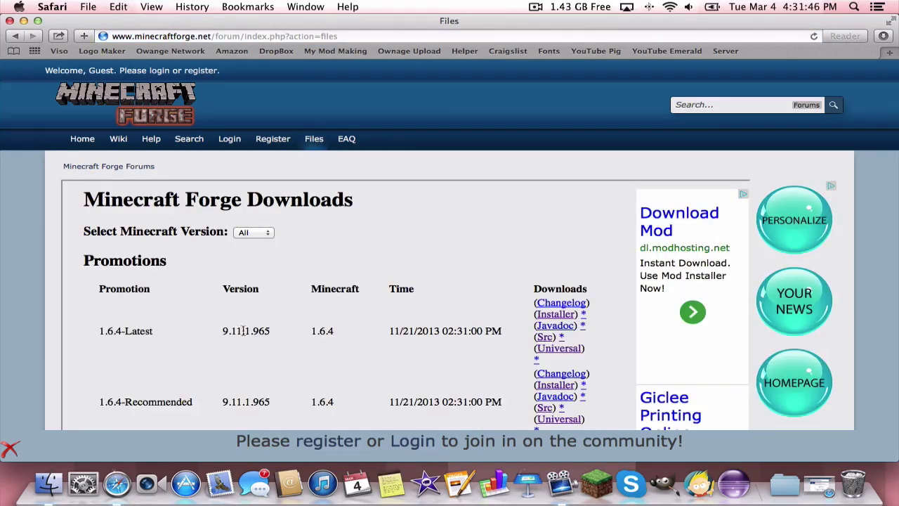
{"action": "left_click_drag", "start_coordinate": [106, 335], "coordinate": [125, 332]}
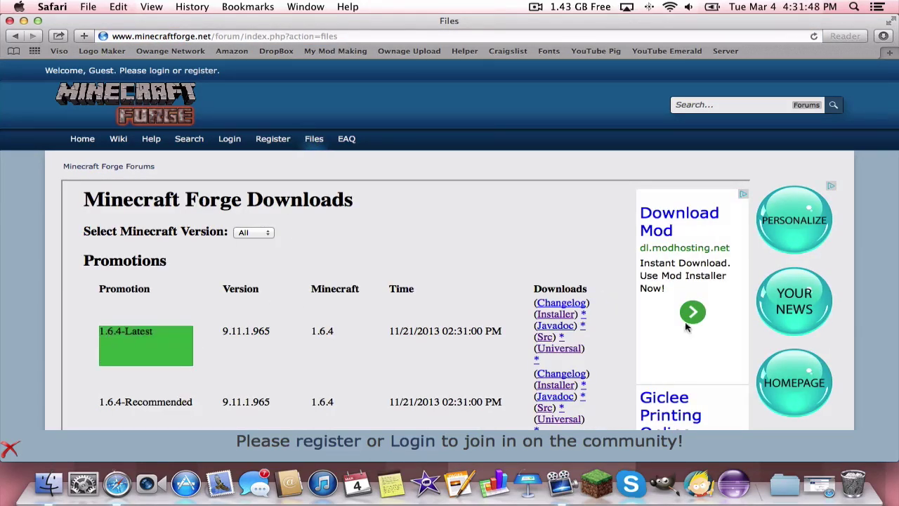
{"action": "left_click", "coordinate": [561, 315]}
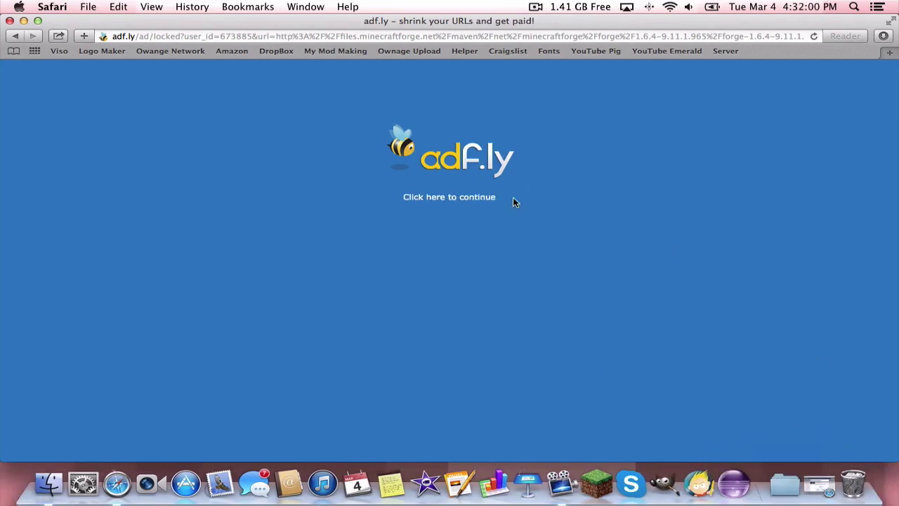
{"action": "left_click", "coordinate": [466, 203]}
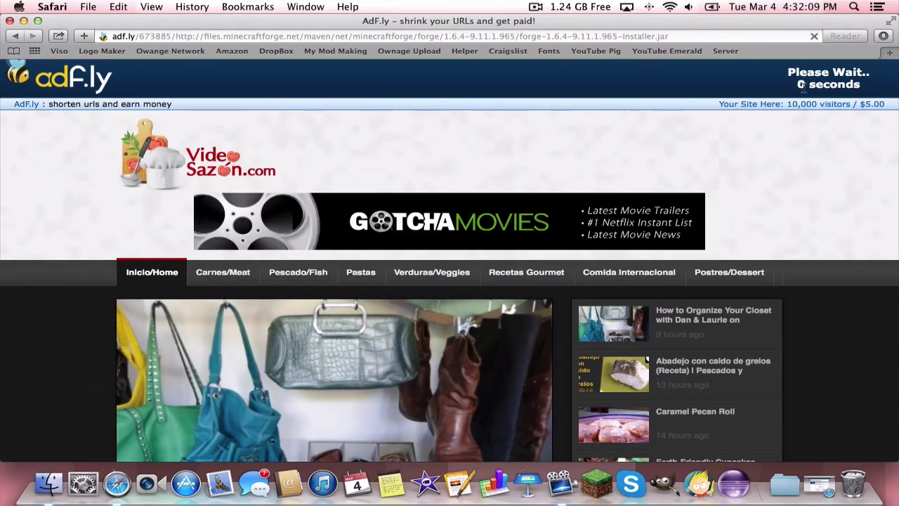
{"action": "left_click", "coordinate": [808, 79]}
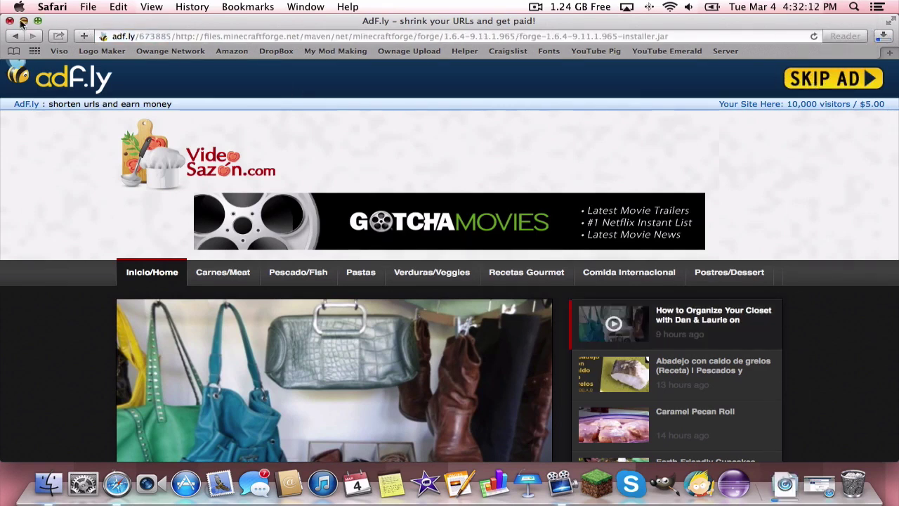
{"action": "left_click", "coordinate": [23, 20]}
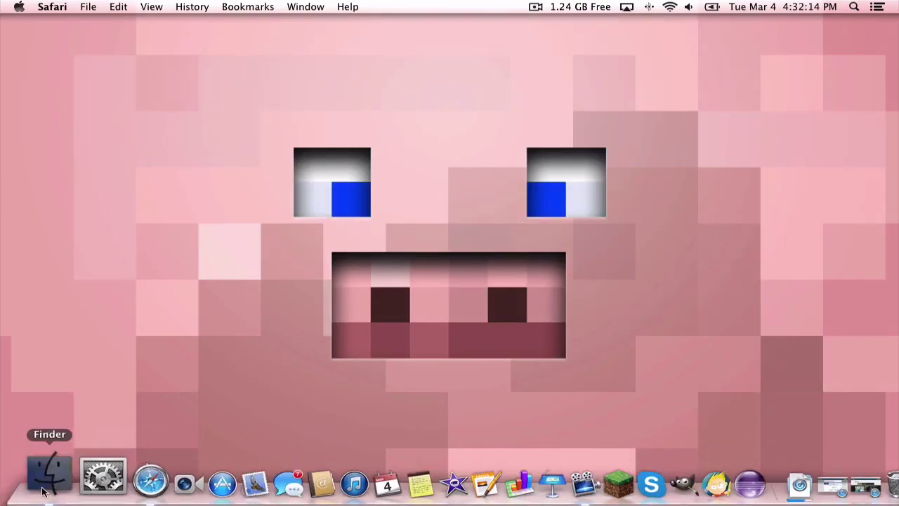
Show Downloads in Finder and try launching the Forge installer jar, dismissing the block warning
{"action": "left_click", "coordinate": [55, 492]}
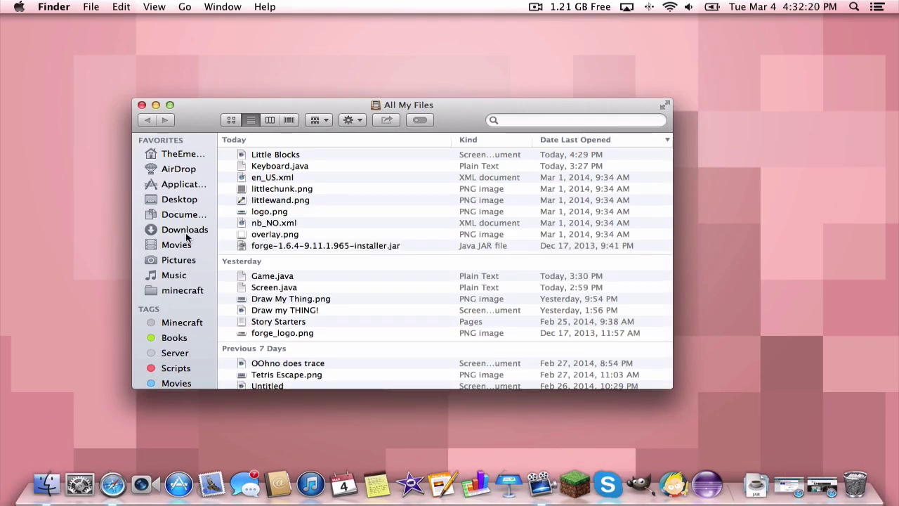
{"action": "left_click", "coordinate": [185, 230]}
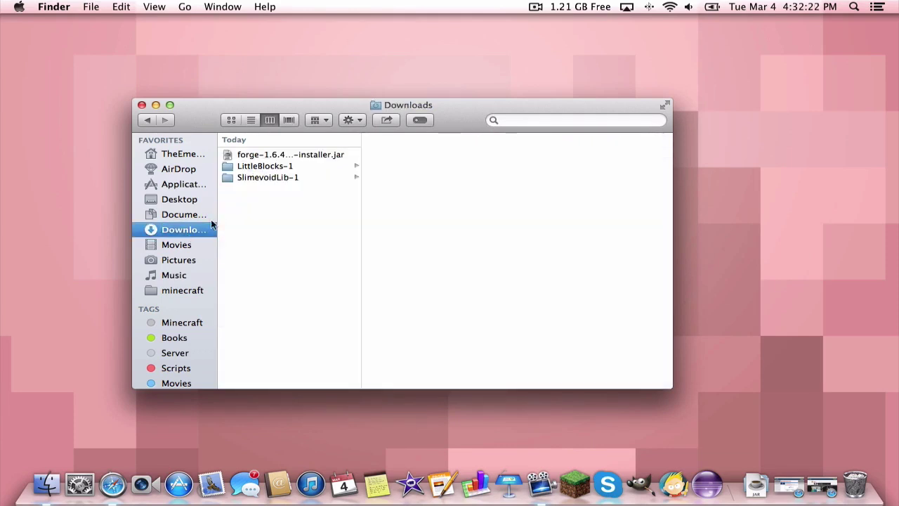
{"action": "left_click_drag", "start_coordinate": [239, 259], "coordinate": [241, 91]}
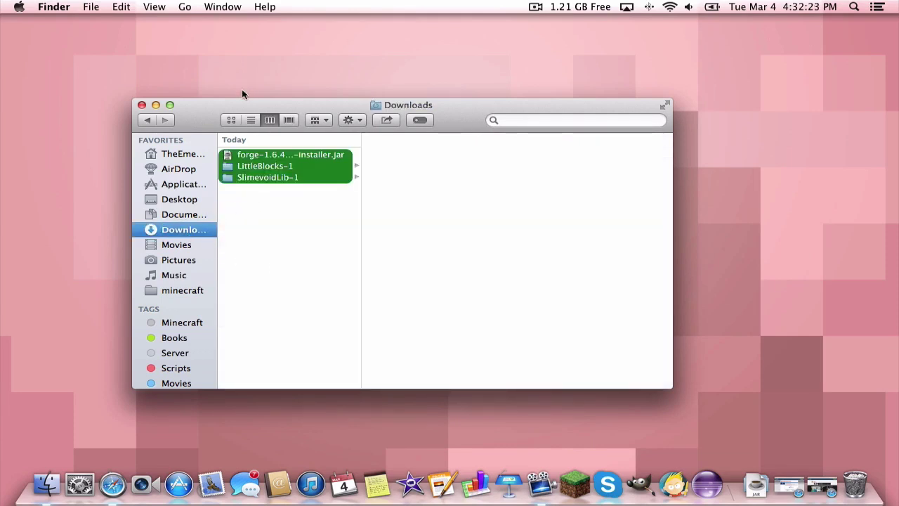
{"action": "left_click", "coordinate": [298, 176]}
{"action": "left_click", "coordinate": [294, 167]}
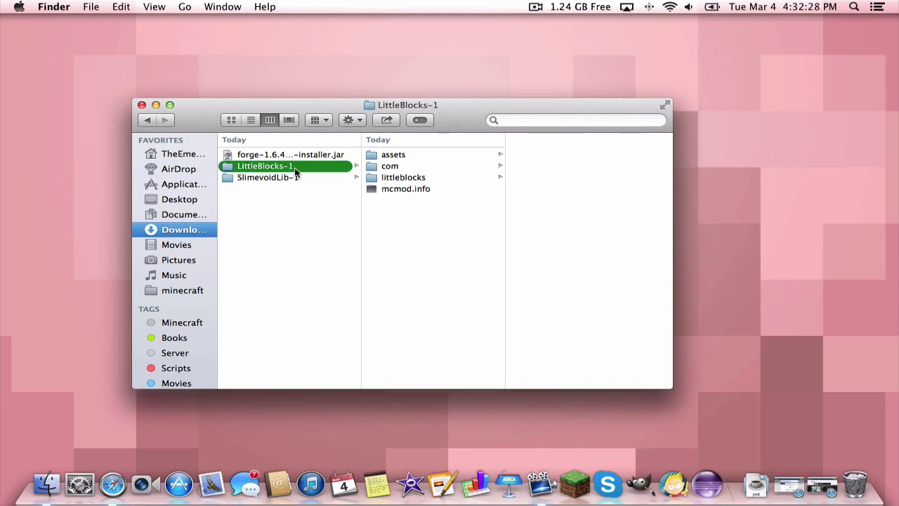
{"action": "left_click", "coordinate": [288, 155]}
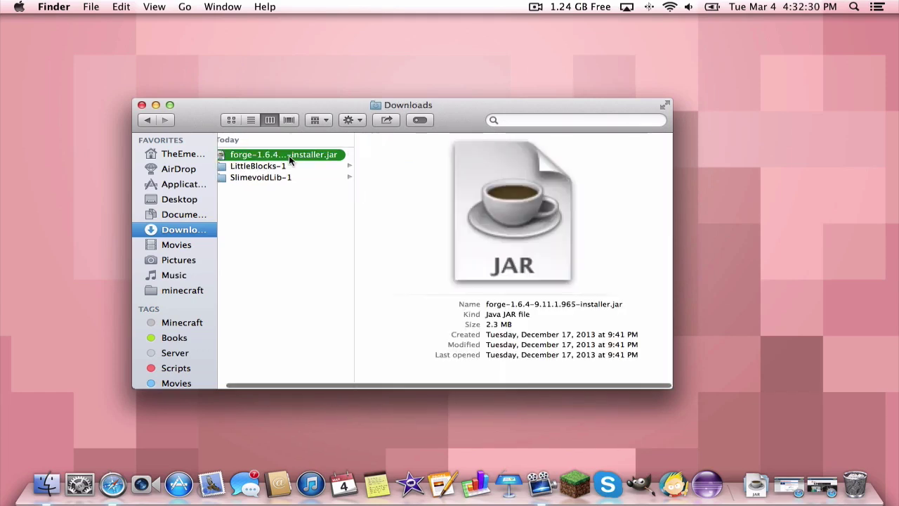
{"action": "double_click", "coordinate": [289, 155]}
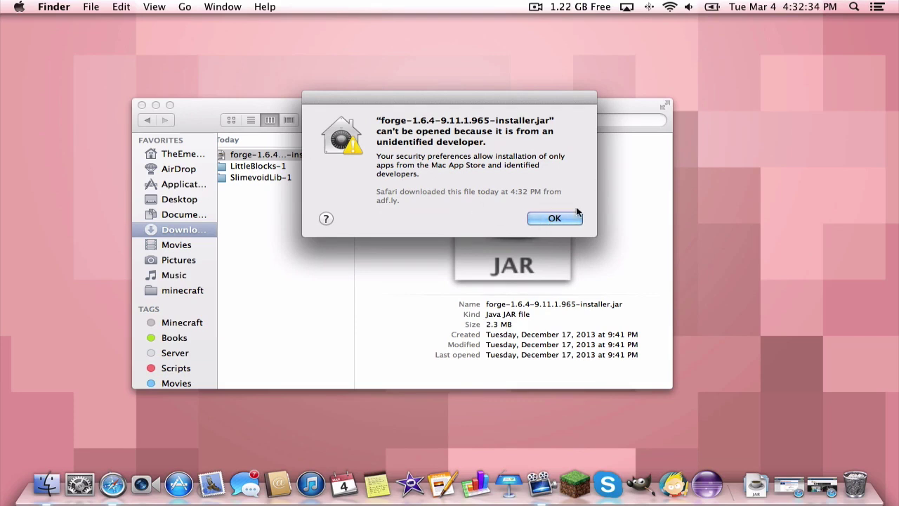
{"action": "left_click", "coordinate": [555, 218]}
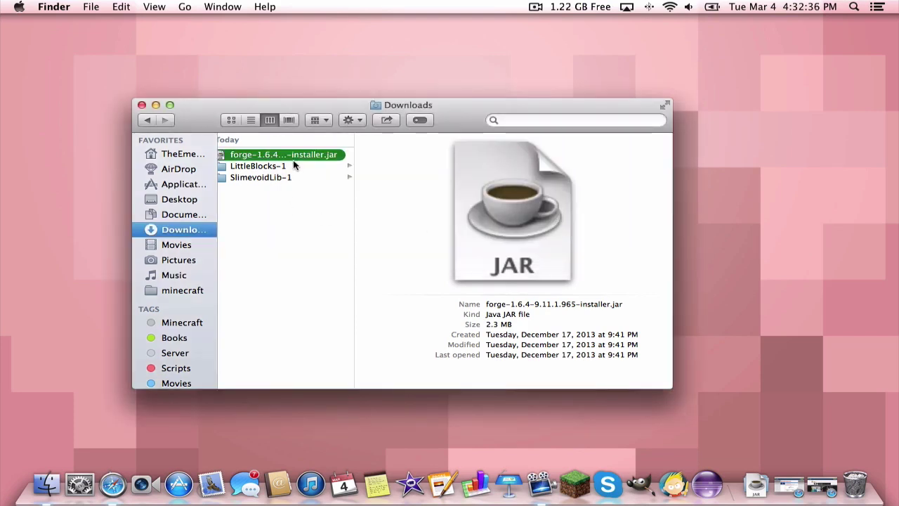
Open the Forge installer jar from its context menu, approving the unidentified-developer prompt
{"action": "right_click", "coordinate": [293, 165]}
{"action": "left_click", "coordinate": [277, 237]}
{"action": "right_click", "coordinate": [280, 155]}
{"action": "left_click", "coordinate": [305, 161]}
{"action": "left_click", "coordinate": [545, 211]}
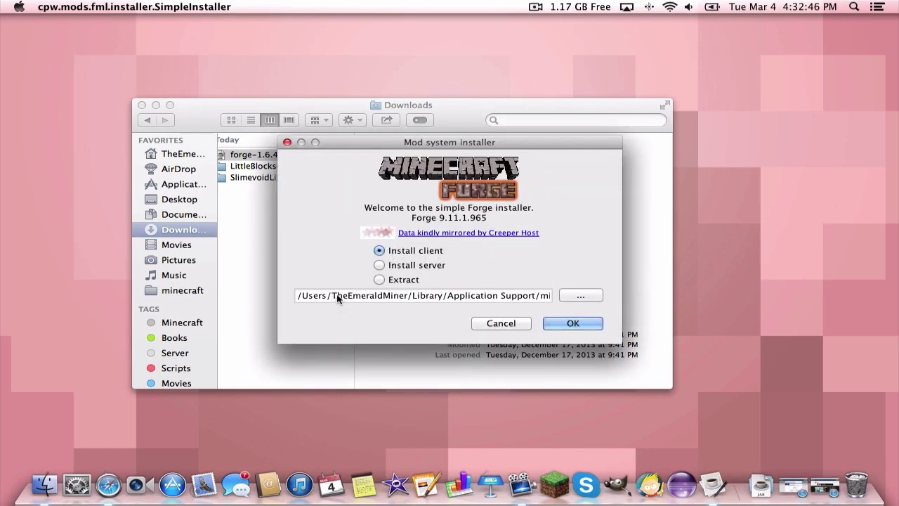
Install the Forge client to the default Minecraft location, accept the success message, and move Downloads aside
{"action": "left_click_drag", "start_coordinate": [333, 296], "coordinate": [535, 296]}
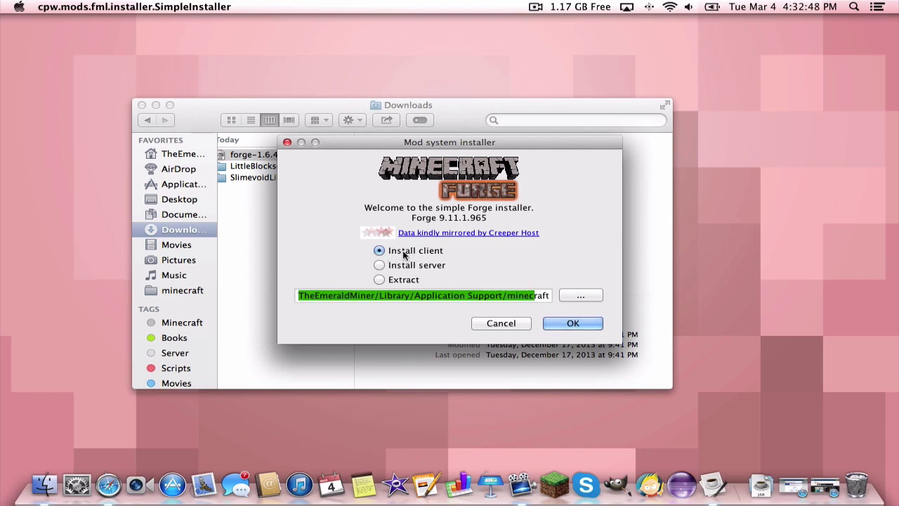
{"action": "left_click", "coordinate": [571, 323]}
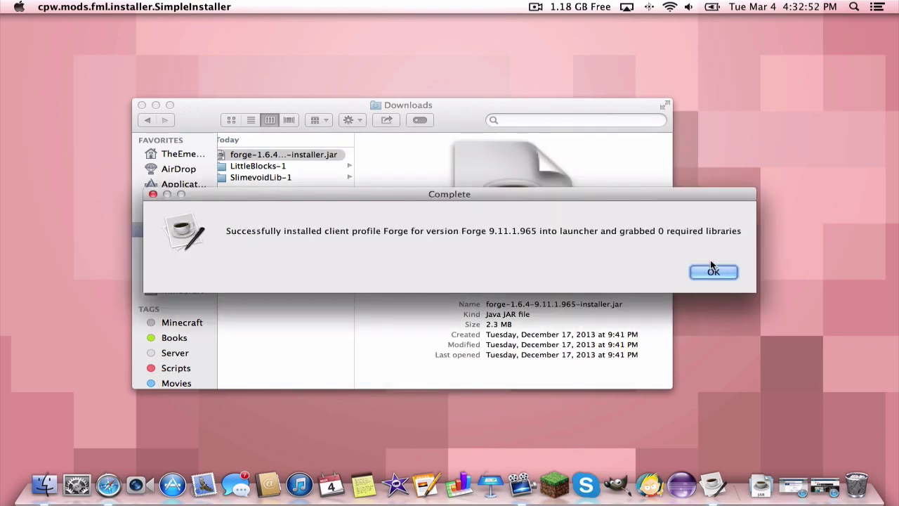
{"action": "left_click", "coordinate": [714, 272]}
{"action": "left_click_drag", "start_coordinate": [214, 118], "coordinate": [107, 35]}
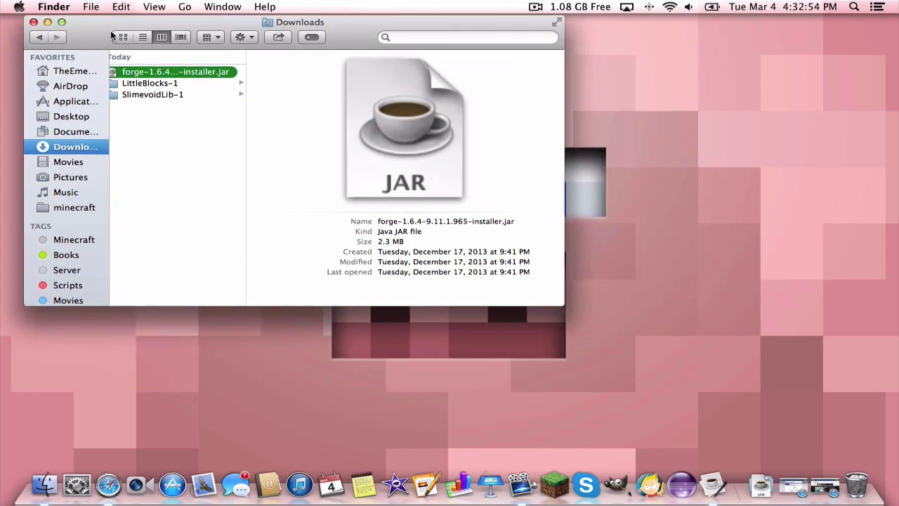
In a new Finder window, go through Library > Application Support to the minecraft folder
{"action": "key", "text": "super+n"}
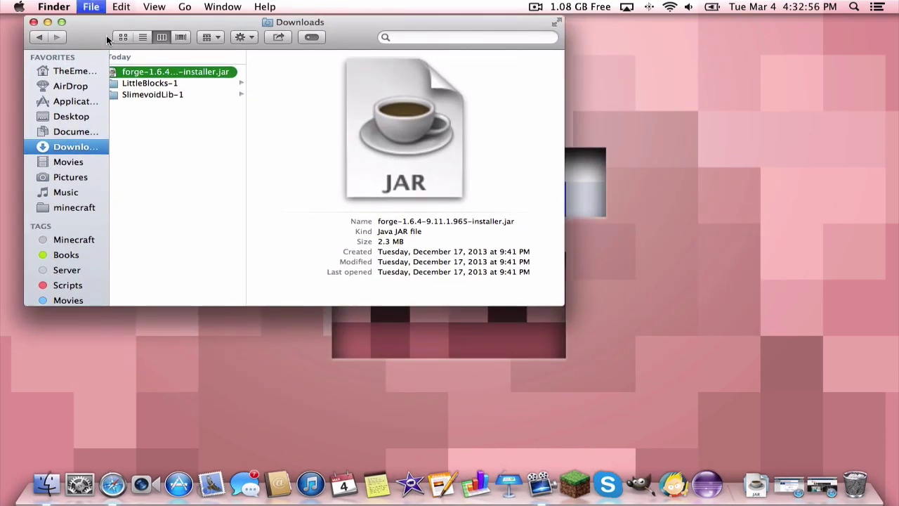
{"action": "left_click_drag", "start_coordinate": [205, 127], "coordinate": [375, 84]}
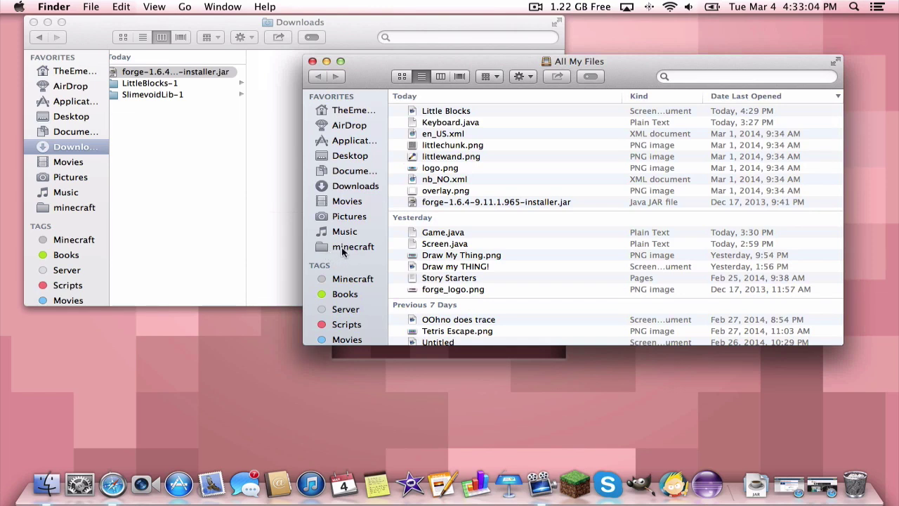
{"action": "left_click", "coordinate": [188, 7]}
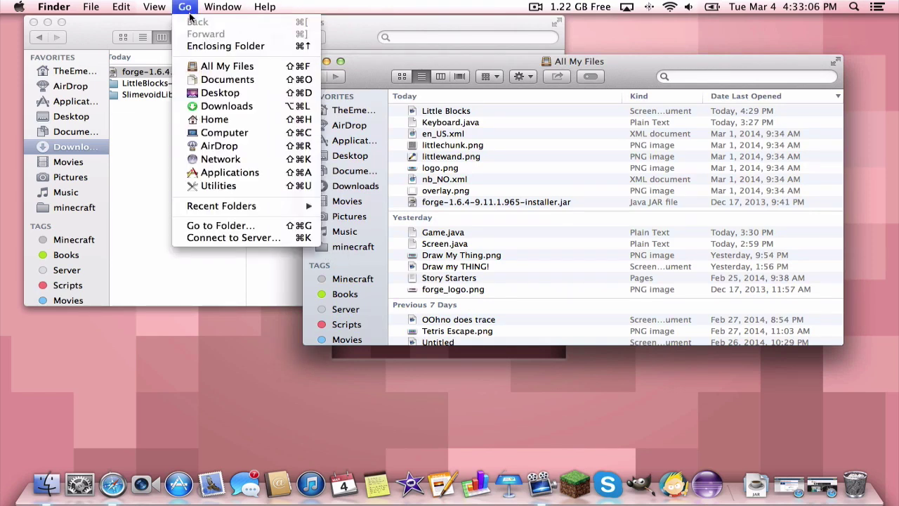
{"action": "key", "text": "alt"}
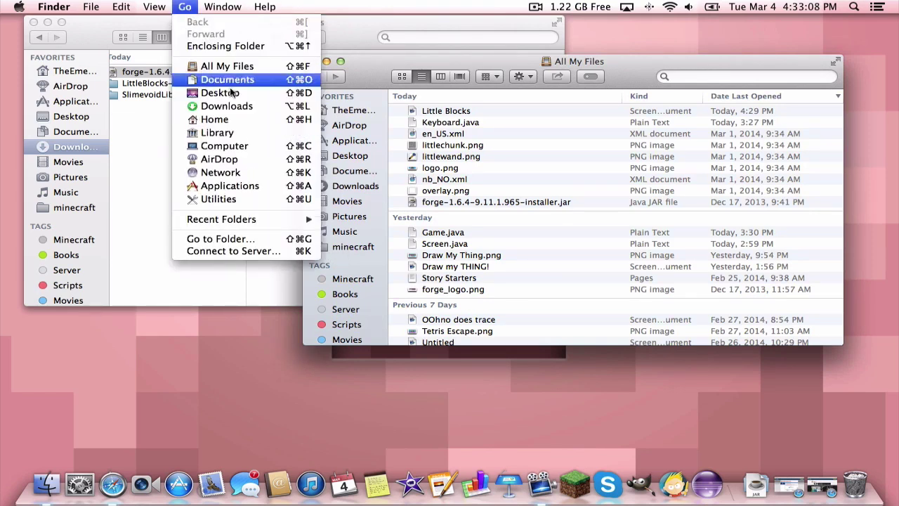
{"action": "left_click", "coordinate": [246, 133]}
{"action": "double_click", "coordinate": [484, 149]}
{"action": "scroll", "coordinate": [472, 240], "scroll_direction": "down", "scroll_amount": 3}
{"action": "double_click", "coordinate": [441, 265]}
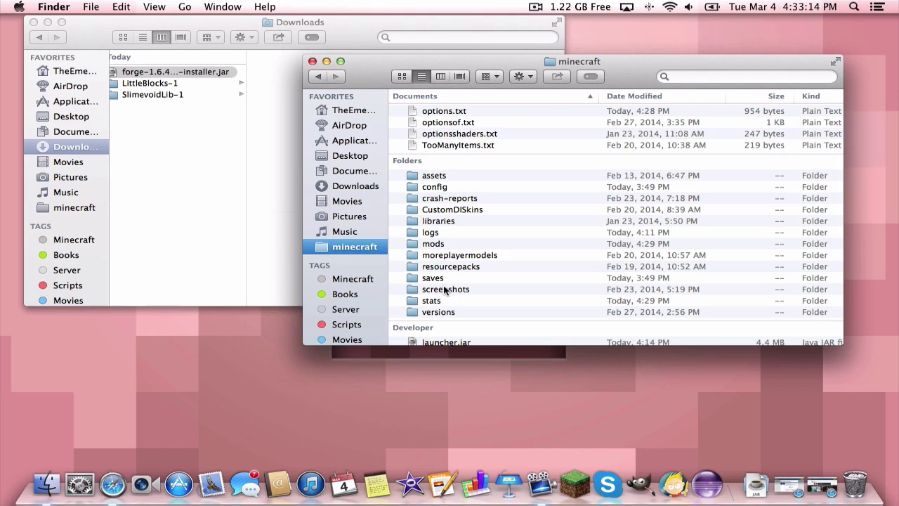
Review the mods, versions and other folders inside minecraft beside the Downloads window
{"action": "scroll", "coordinate": [451, 200], "scroll_direction": "down", "scroll_amount": 2}
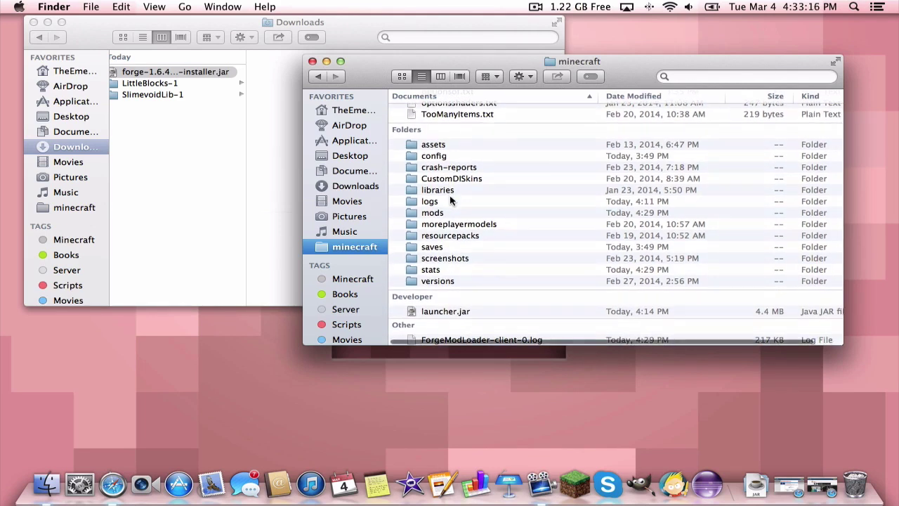
{"action": "left_click", "coordinate": [202, 146]}
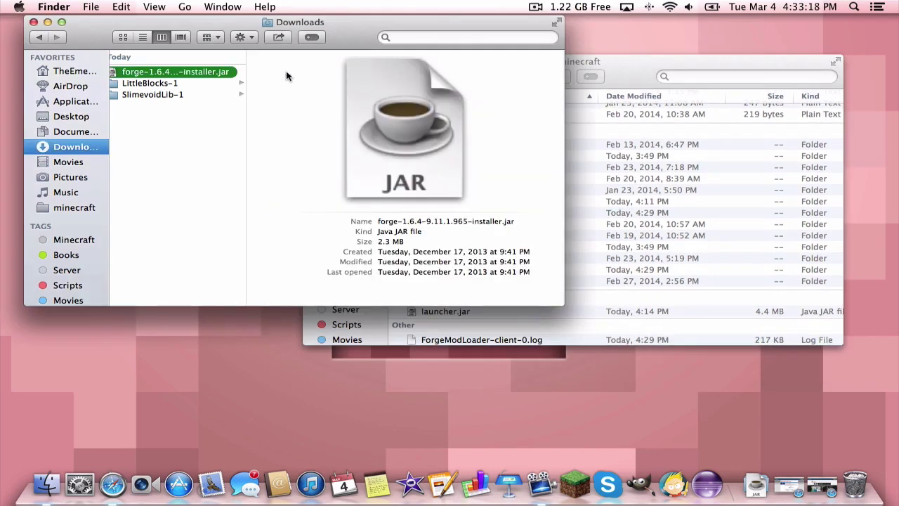
{"action": "left_click", "coordinate": [615, 63]}
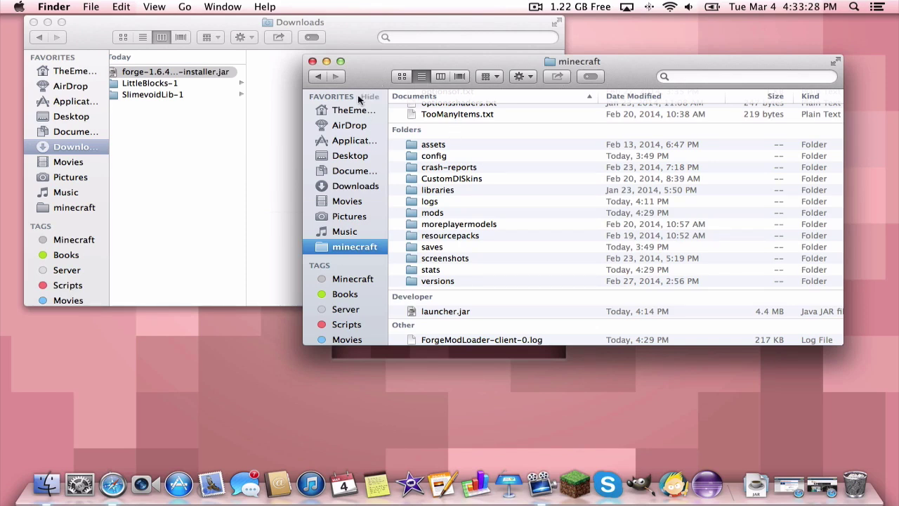
{"action": "left_click", "coordinate": [468, 149]}
{"action": "left_click", "coordinate": [460, 190]}
{"action": "left_click", "coordinate": [459, 237]}
{"action": "left_click", "coordinate": [457, 270]}
{"action": "left_click", "coordinate": [457, 281]}
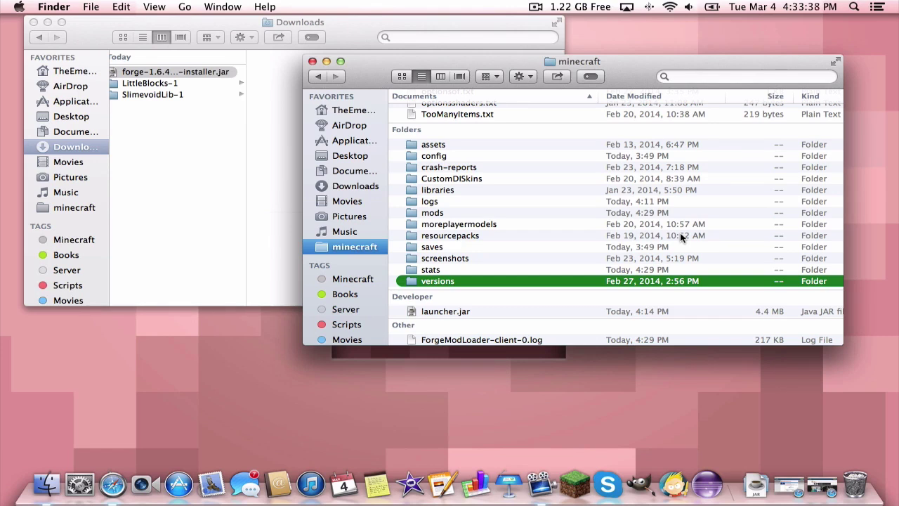
Open the mods folder beside Downloads and select the LittleBlocks-1 and SlimevoidLib-1 folders
{"action": "double_click", "coordinate": [432, 214]}
{"action": "left_click_drag", "start_coordinate": [477, 64], "coordinate": [413, 83]}
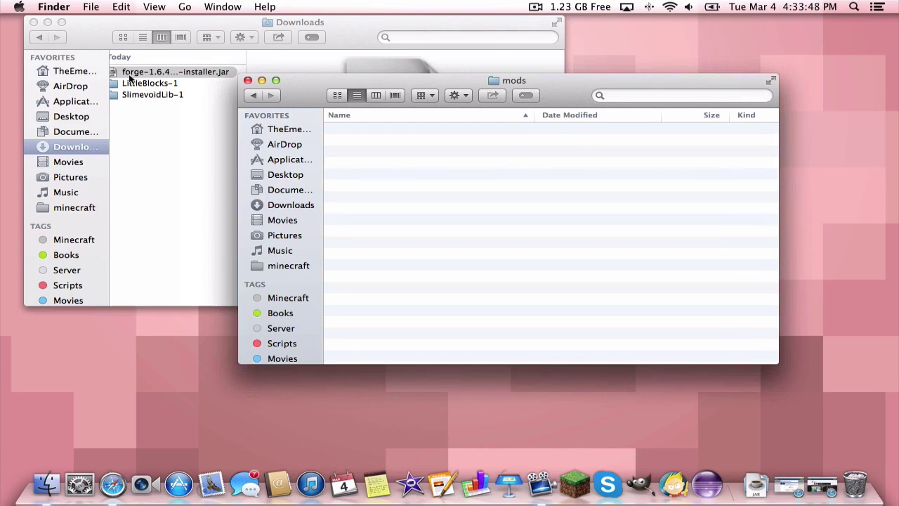
{"action": "left_click_drag", "start_coordinate": [572, 80], "coordinate": [630, 155]}
{"action": "left_click", "coordinate": [204, 137]}
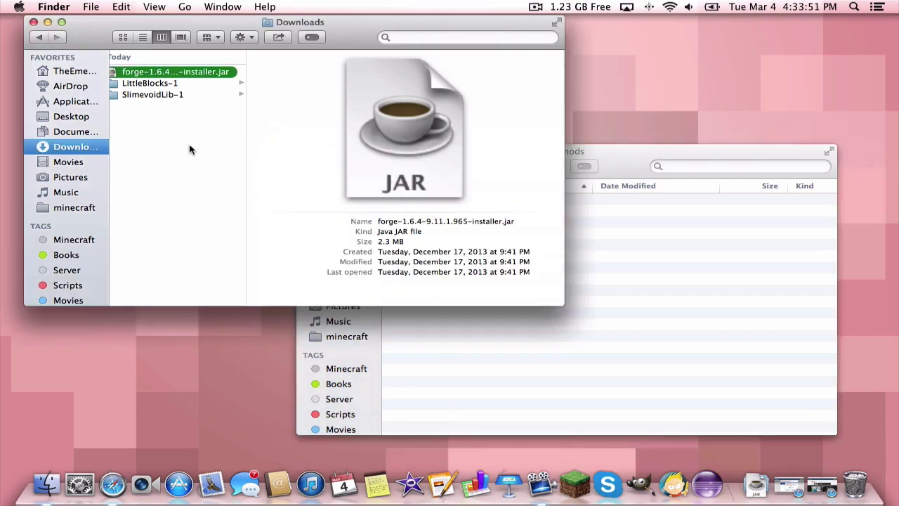
{"action": "left_click", "coordinate": [156, 124]}
{"action": "left_click_drag", "start_coordinate": [156, 123], "coordinate": [124, 80]}
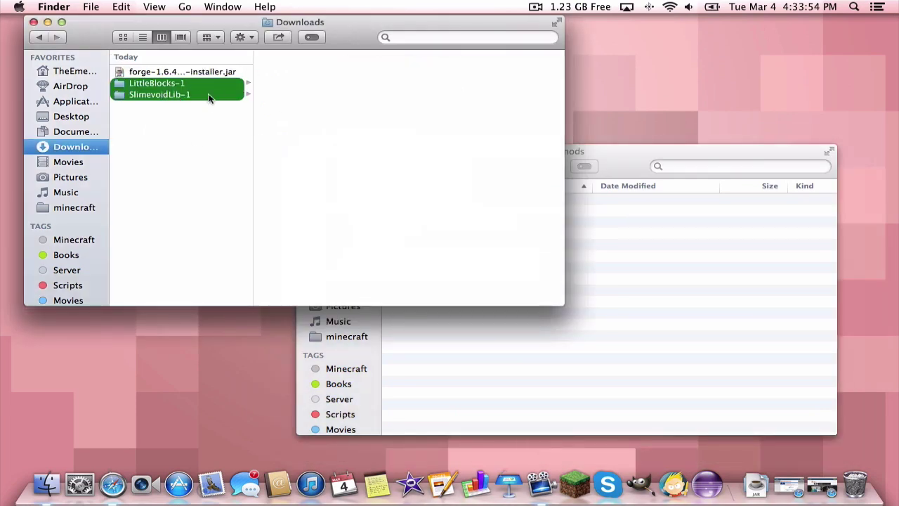
Copy both mod folders into mods and start the Minecraft Launcher from the Dock
{"action": "right_click", "coordinate": [142, 91]}
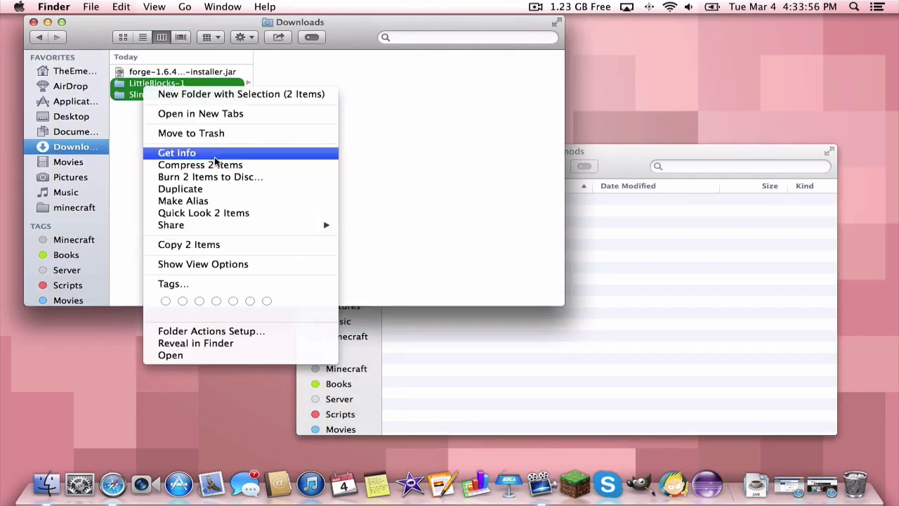
{"action": "left_click", "coordinate": [220, 244]}
{"action": "left_click", "coordinate": [726, 246]}
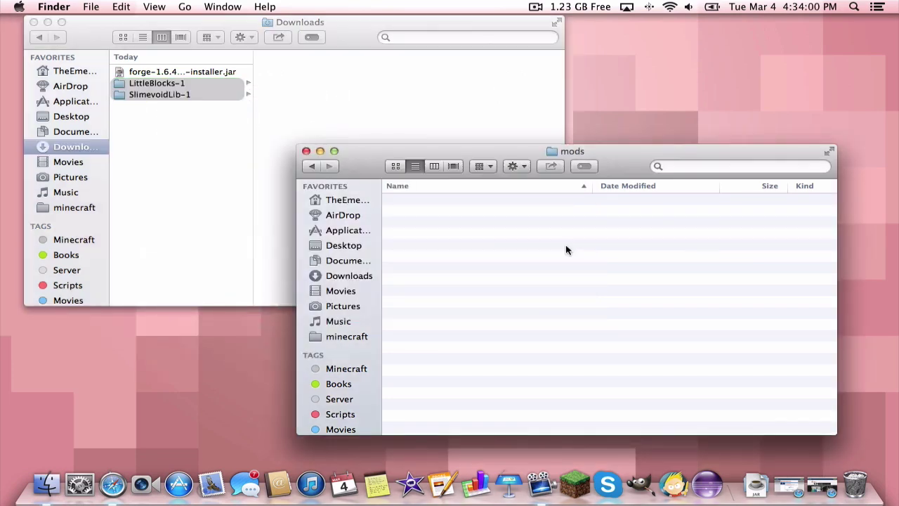
{"action": "right_click", "coordinate": [566, 247]}
{"action": "left_click", "coordinate": [634, 290]}
{"action": "left_click", "coordinate": [583, 491]}
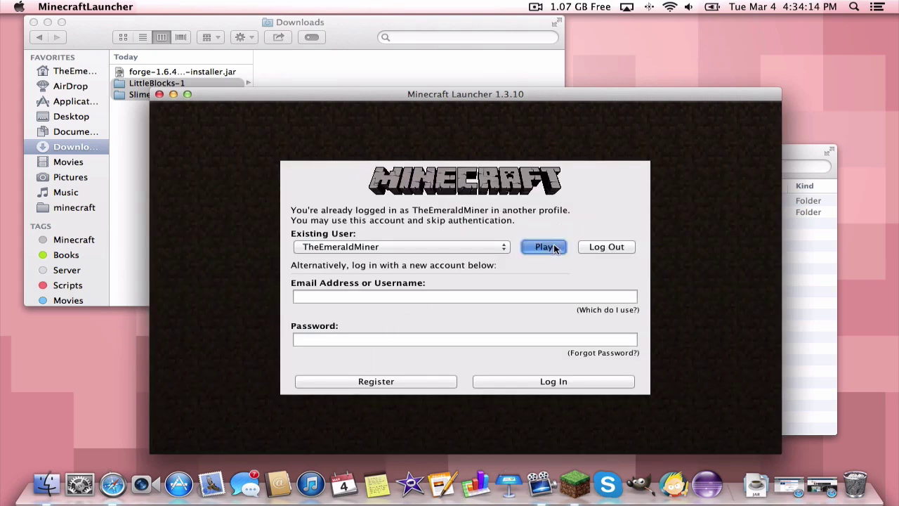
Continue with the logged-in account, select the Forge profile, and launch the game
{"action": "left_click", "coordinate": [551, 243]}
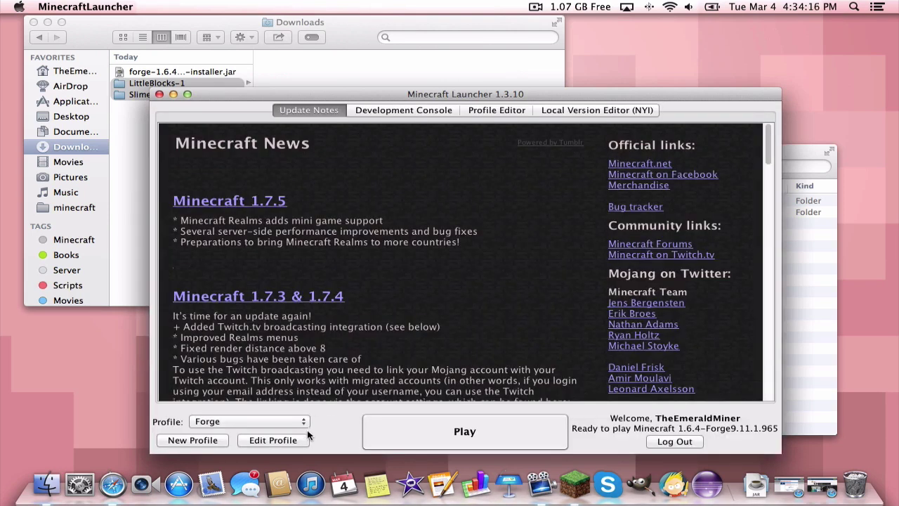
{"action": "left_click", "coordinate": [291, 421]}
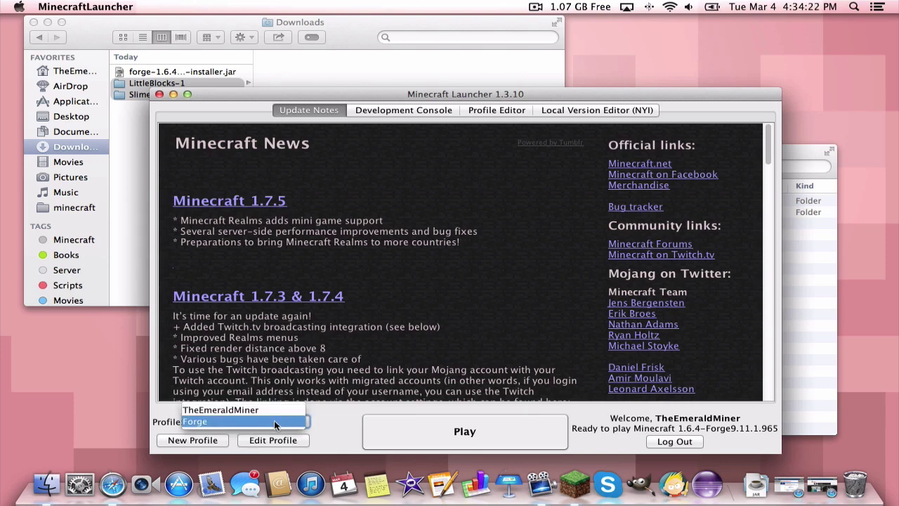
{"action": "left_click", "coordinate": [275, 420]}
{"action": "left_click", "coordinate": [276, 423]}
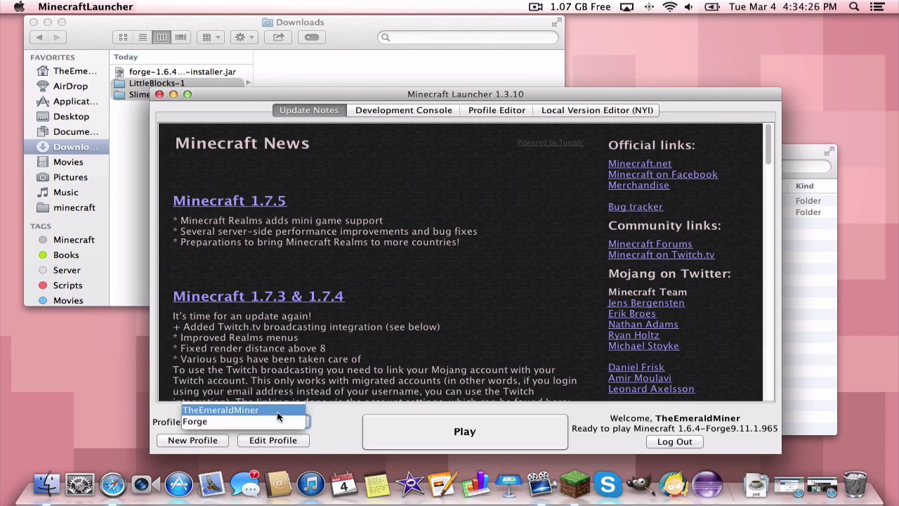
{"action": "left_click", "coordinate": [277, 414]}
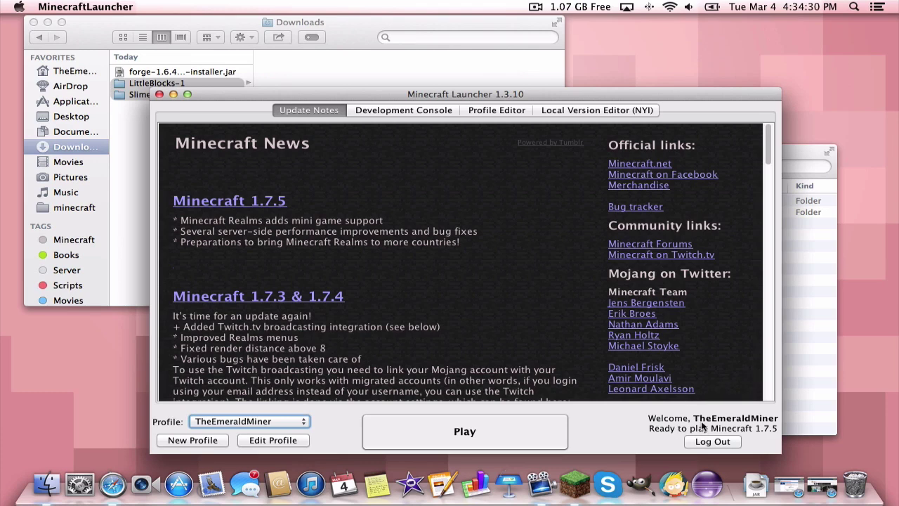
{"action": "left_click", "coordinate": [235, 422]}
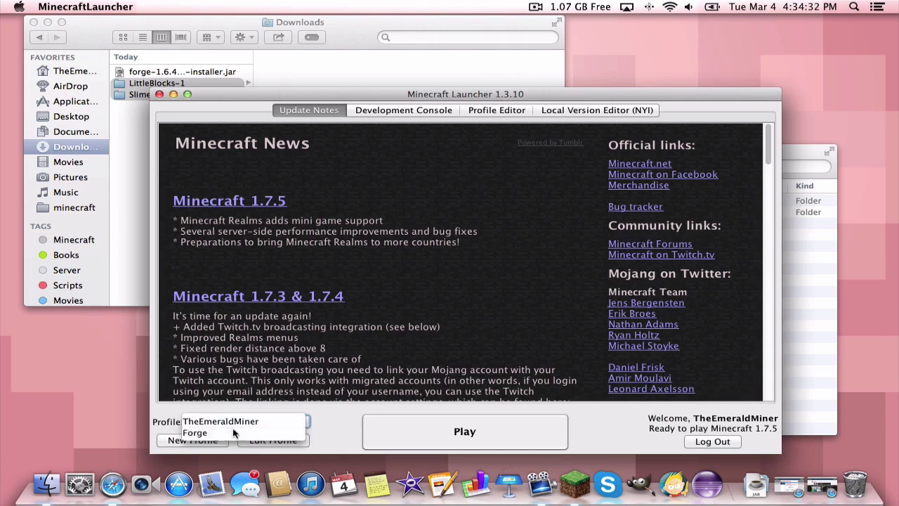
{"action": "left_click", "coordinate": [211, 431]}
{"action": "left_click", "coordinate": [510, 440]}
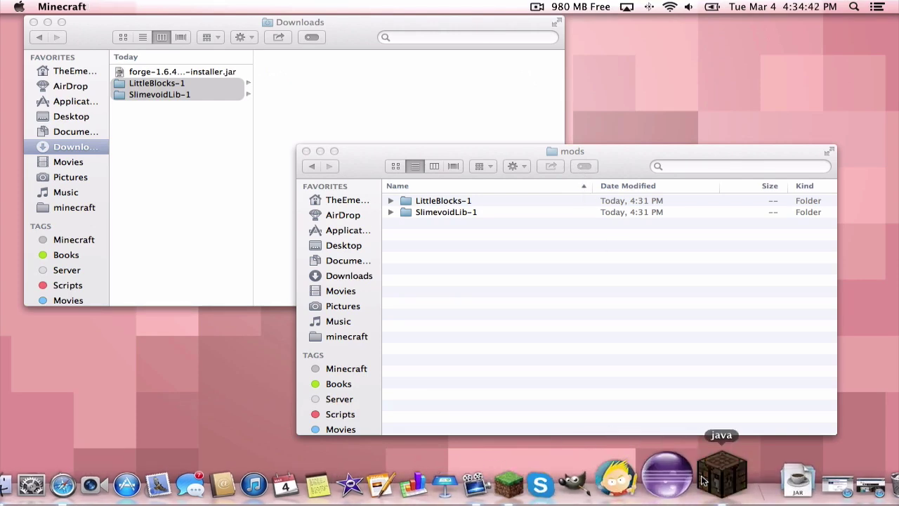
Bring Minecraft forward, open Singleplayer, and close the Downloads and mods Finder windows
{"action": "right_click", "coordinate": [702, 480]}
{"action": "left_click", "coordinate": [429, 175]}
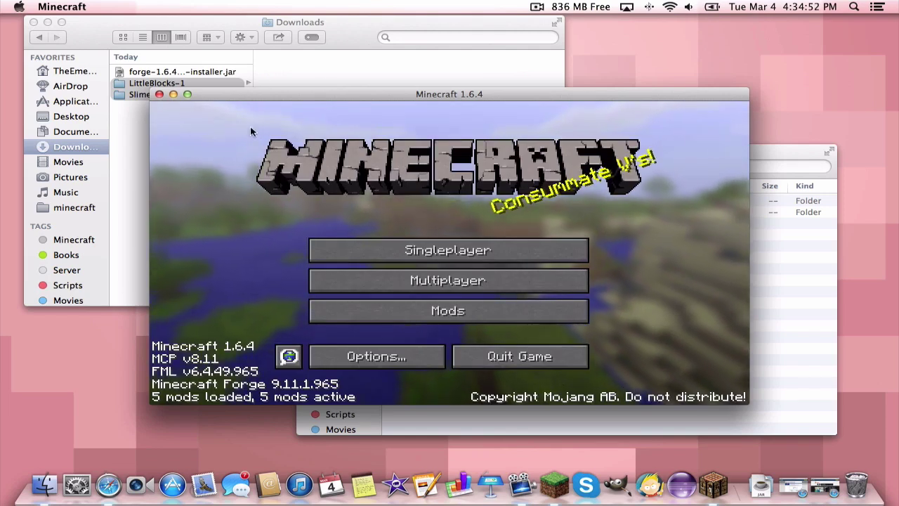
{"action": "left_click", "coordinate": [331, 250]}
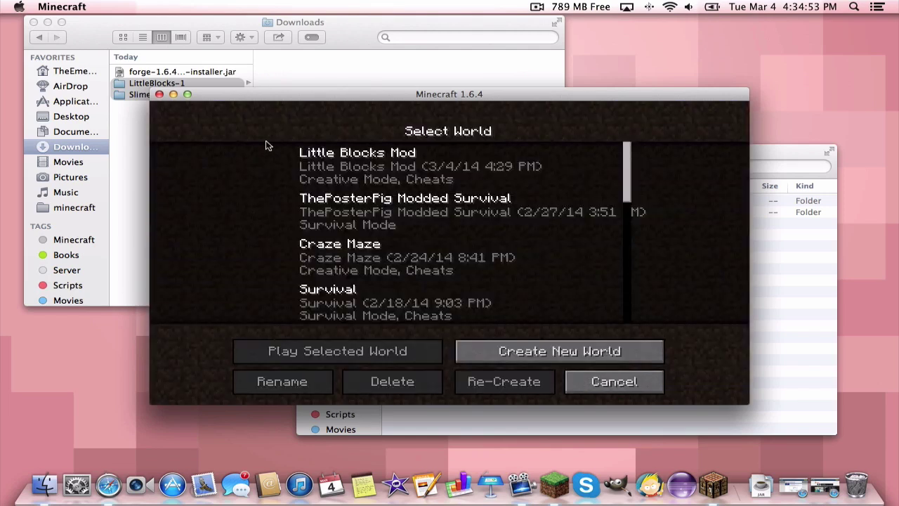
{"action": "left_click", "coordinate": [34, 22]}
{"action": "left_click", "coordinate": [787, 156]}
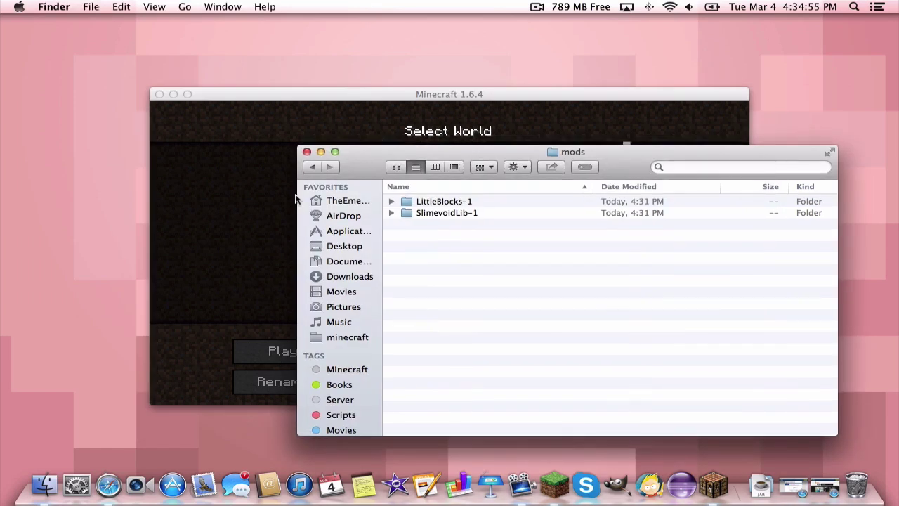
{"action": "left_click", "coordinate": [306, 152]}
{"action": "left_click", "coordinate": [364, 166]}
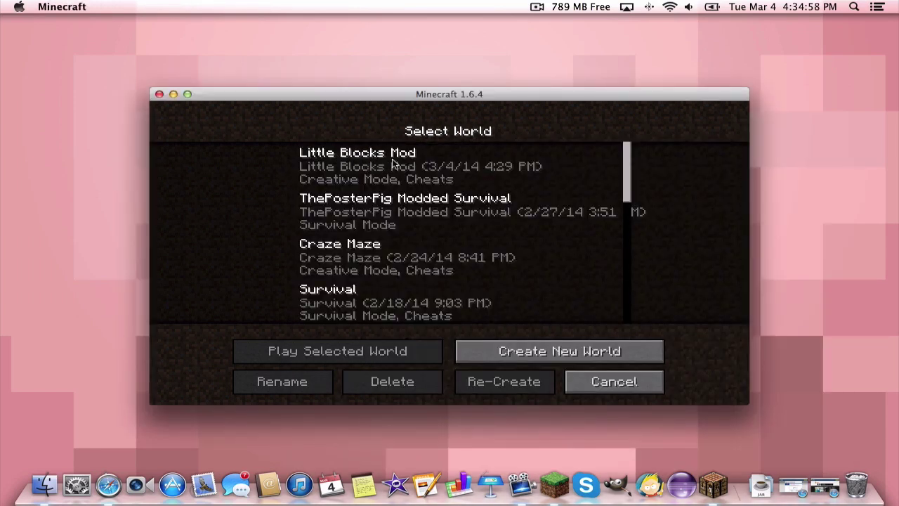
Load the Little Blocks Mod world and walk forward up onto the plank-block trail
{"action": "double_click", "coordinate": [391, 165]}
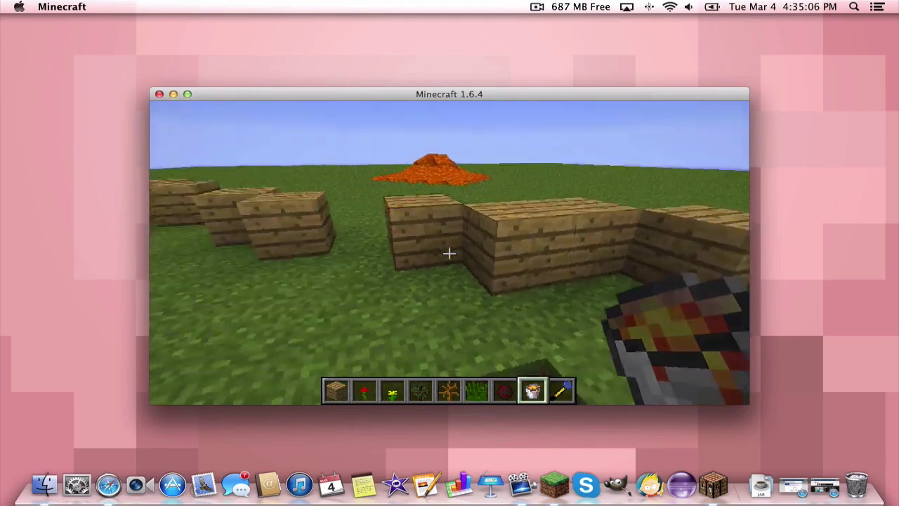
{"action": "key", "text": "w"}
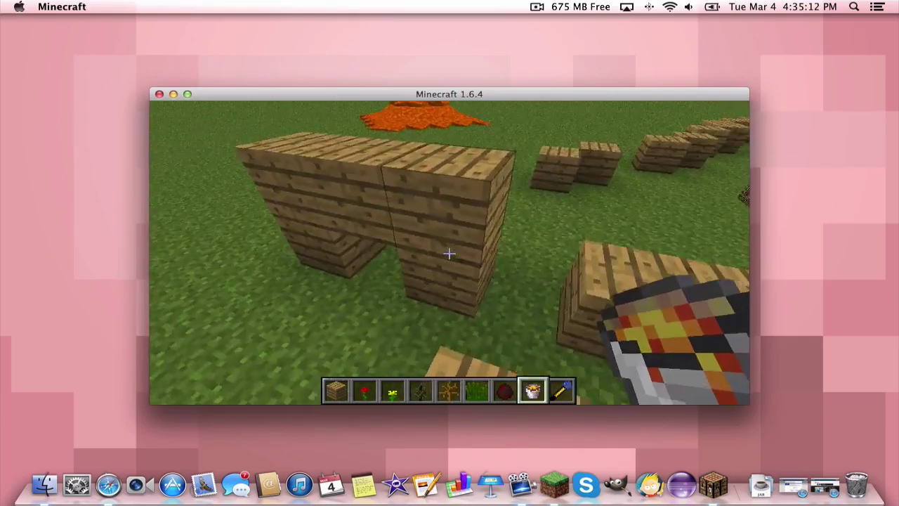
{"action": "key", "text": "w"}
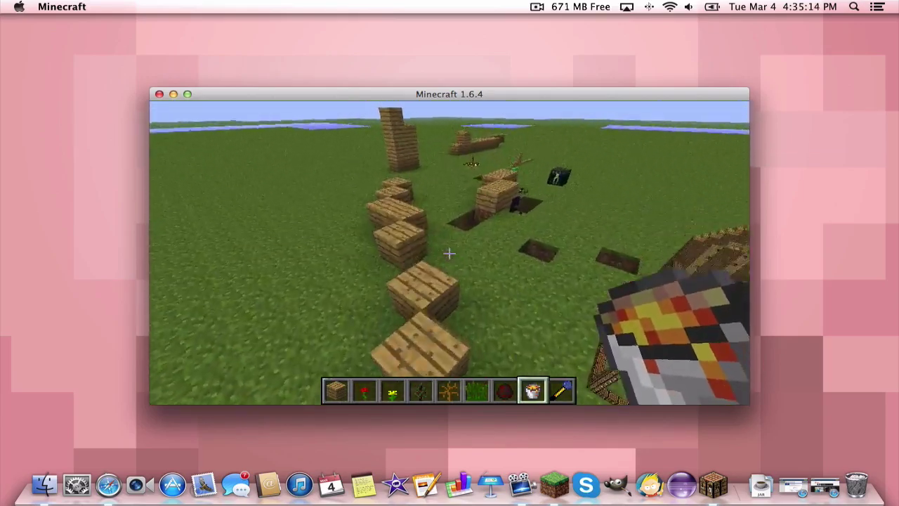
{"action": "key", "text": "w"}
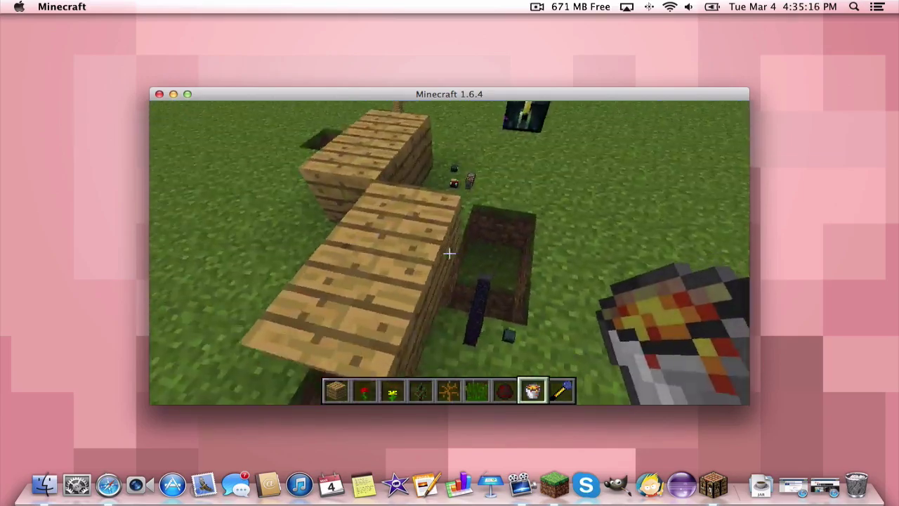